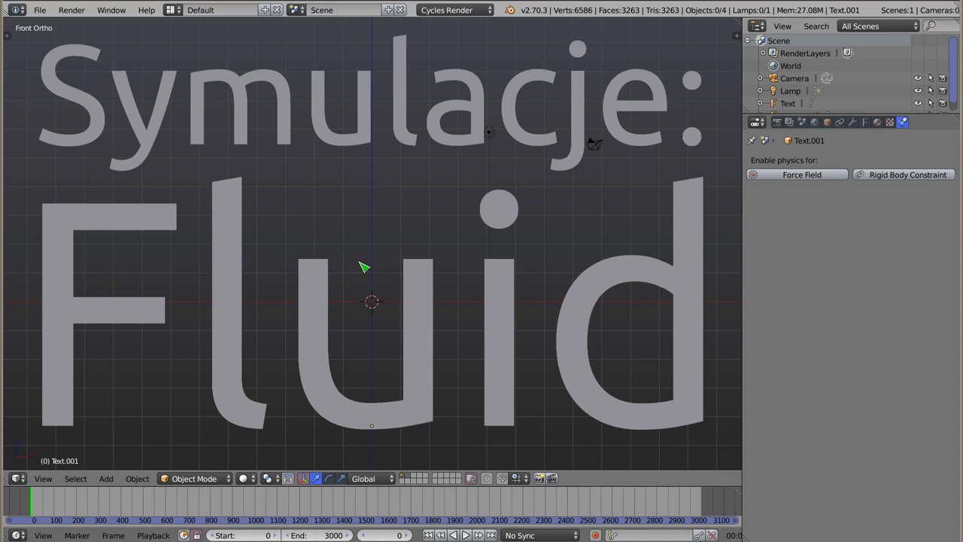
- Delete the 'Fluid' and 'Symulacje:' title text objects from the scene
right_click(318, 293)
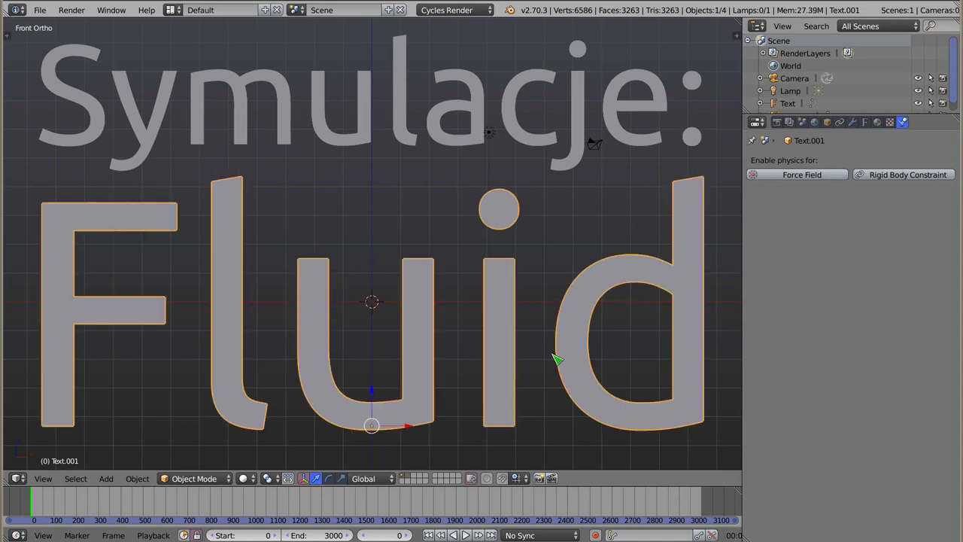
key("x")
left_click(235, 226)
right_click(247, 133)
key("x")
left_click(251, 149)
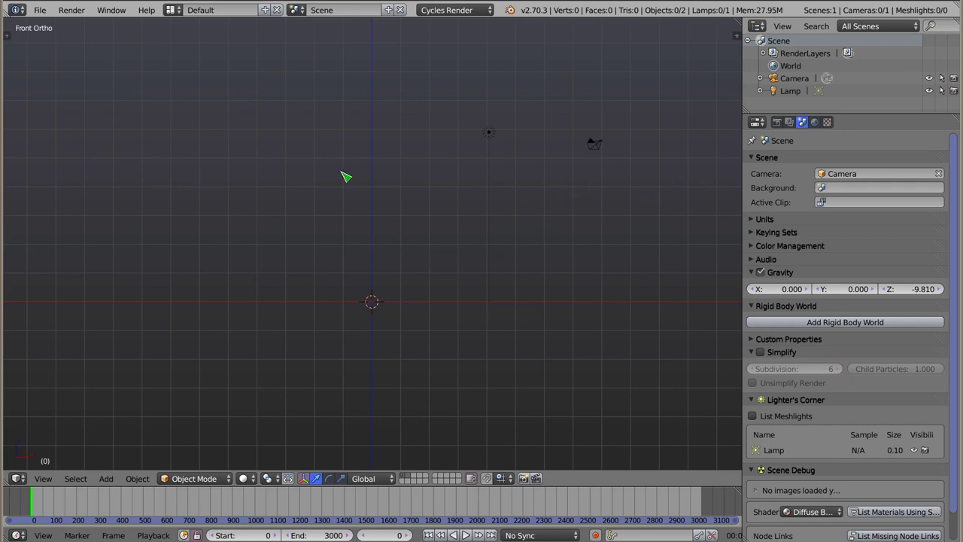
- Add a cube mesh at the origin and frame it in the viewport
key("shift+a")
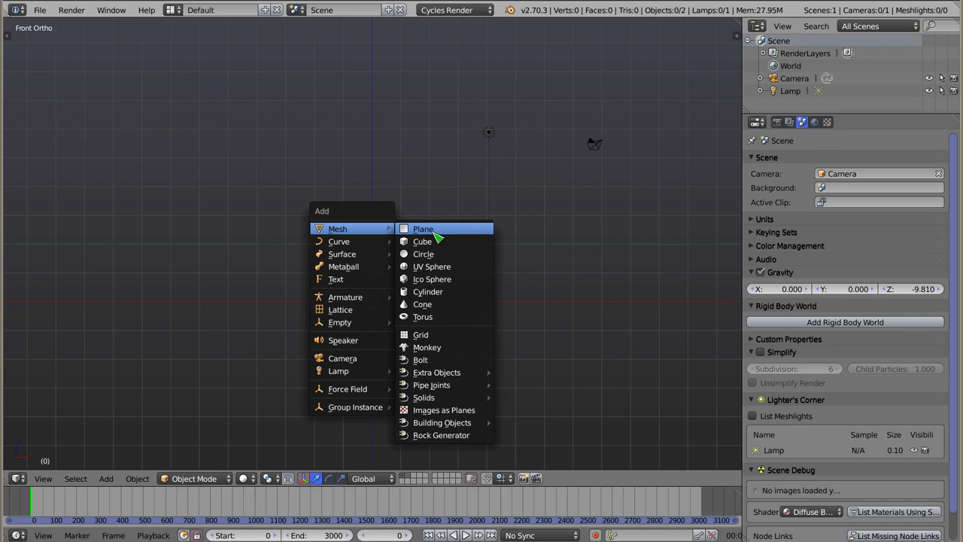
left_click(450, 244)
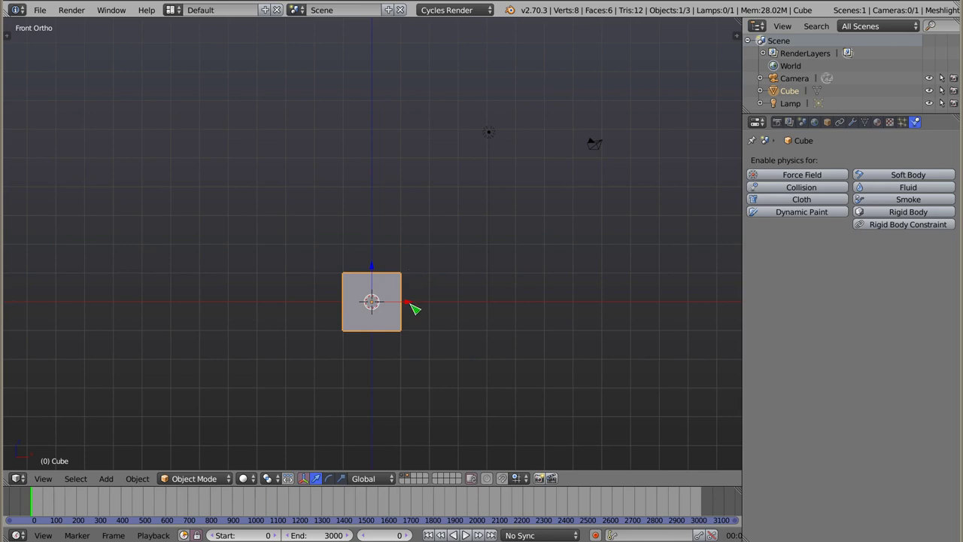
middle_click_drag(391, 333, 361, 376)
middle_click_drag(396, 241, 389, 208)
scroll(382, 257, "up", 2)
scroll(375, 298, "up", 2)
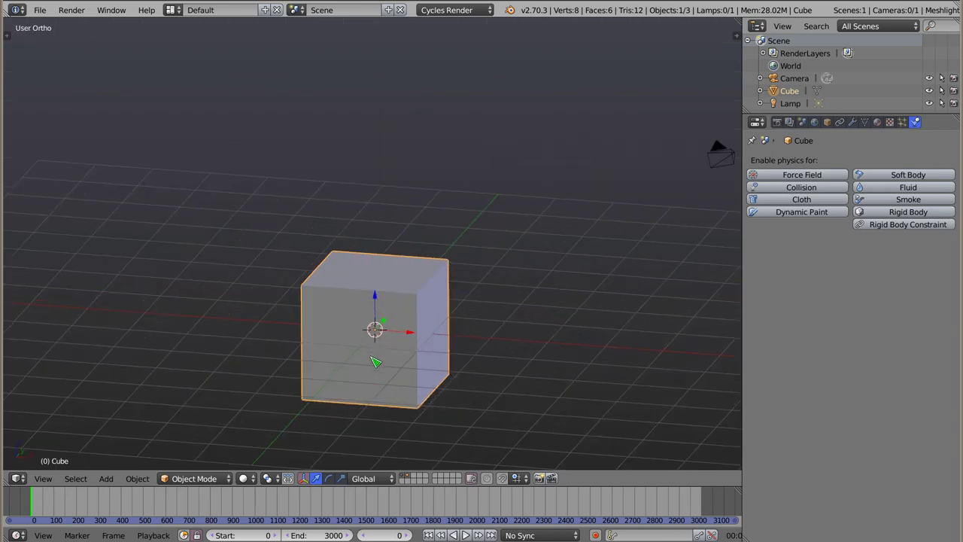
middle_click_drag(375, 362, 378, 284, "shift")
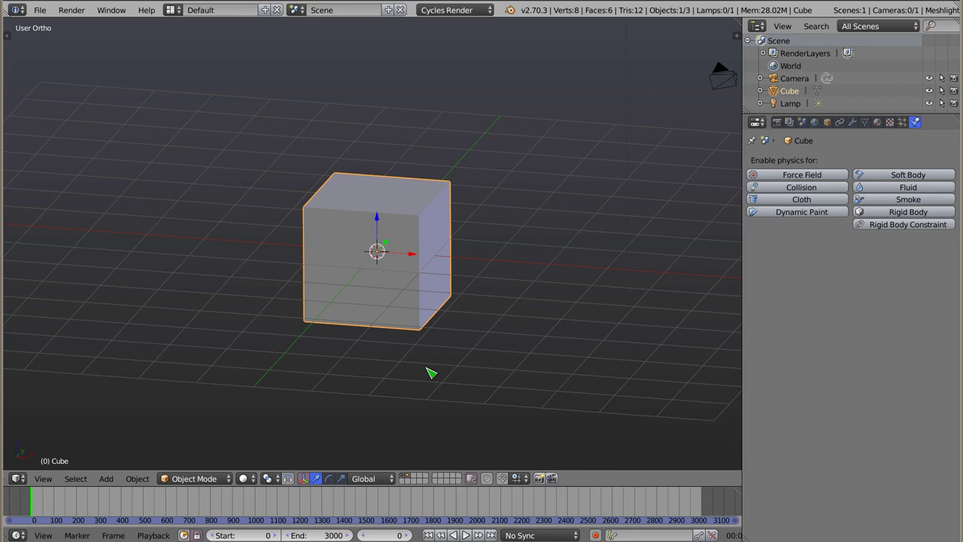
- Scale the cube by 2, then by 0.3, and apply the scale for 1.2-unit sides
type("s")
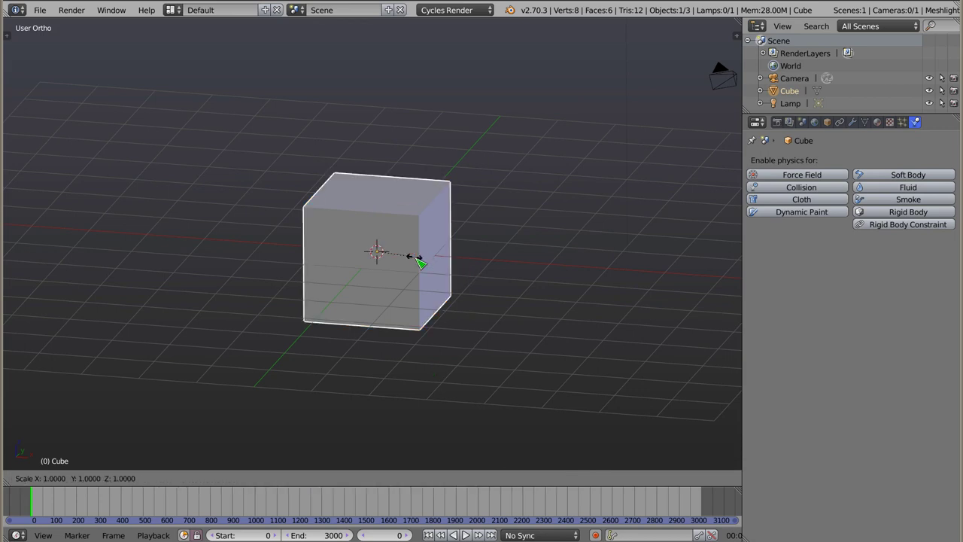
type("2")
key("Return")
key("s")
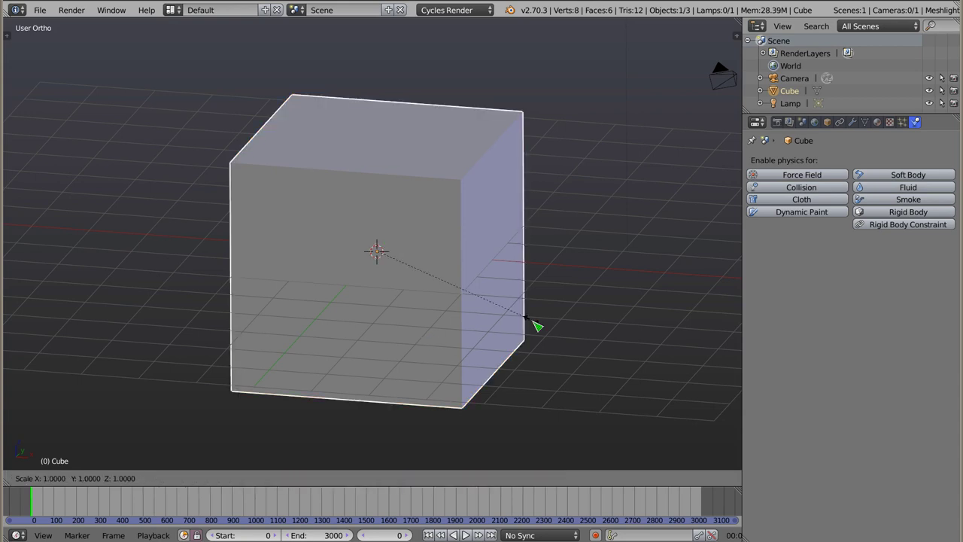
type("0.3")
key("Return")
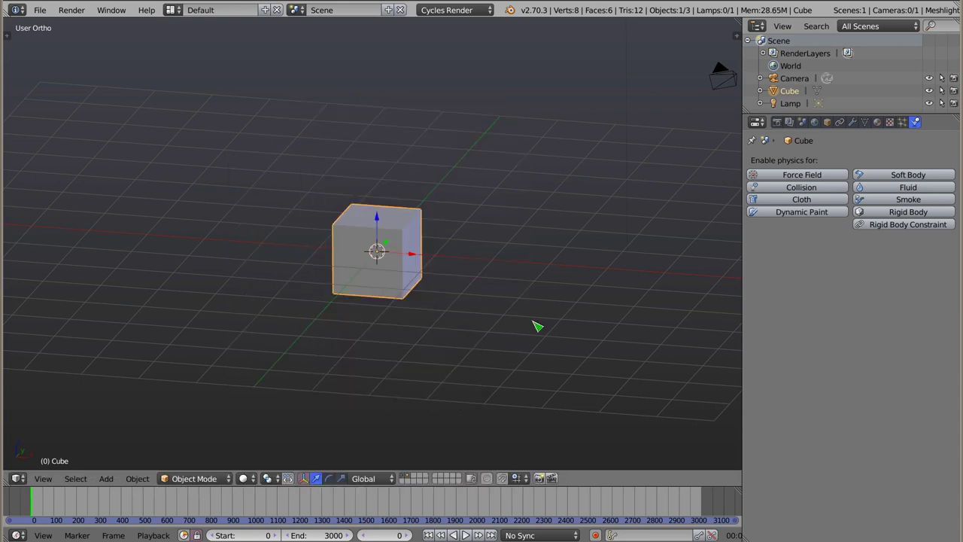
mouse_move(537, 326)
middle_mouse_down()
mouse_move(335, 280)
mouse_move(378, 249)
middle_mouse_up()
scroll(384, 255, "up", 4)
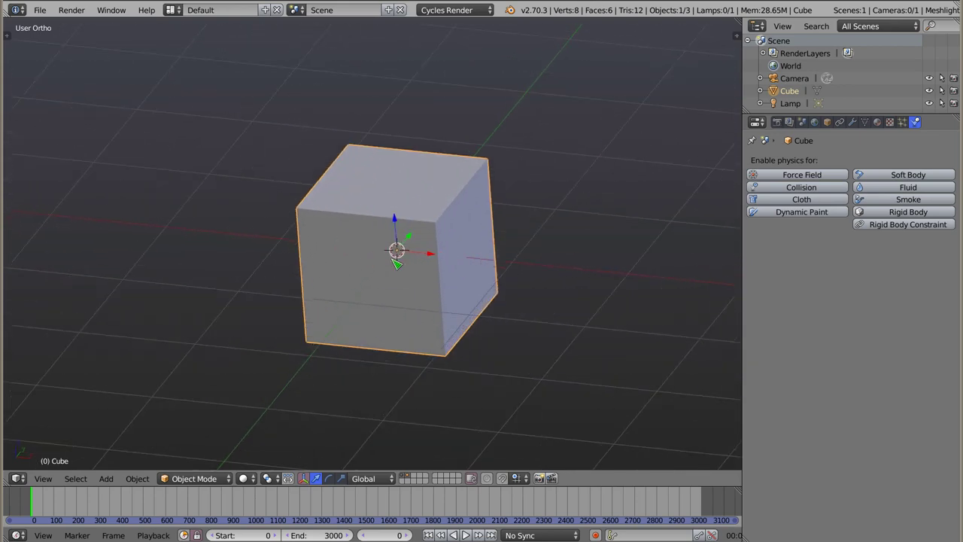
key("ctrl+a")
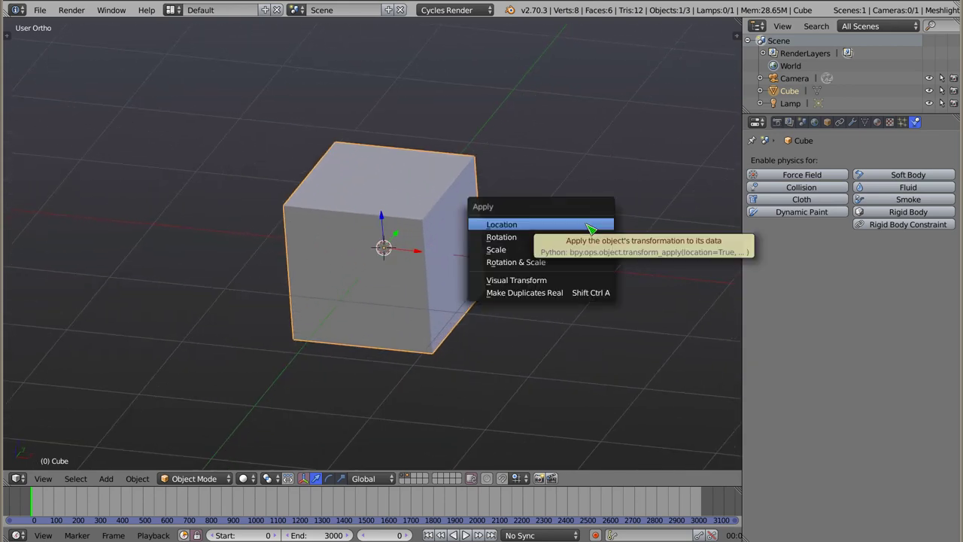
left_click(578, 250)
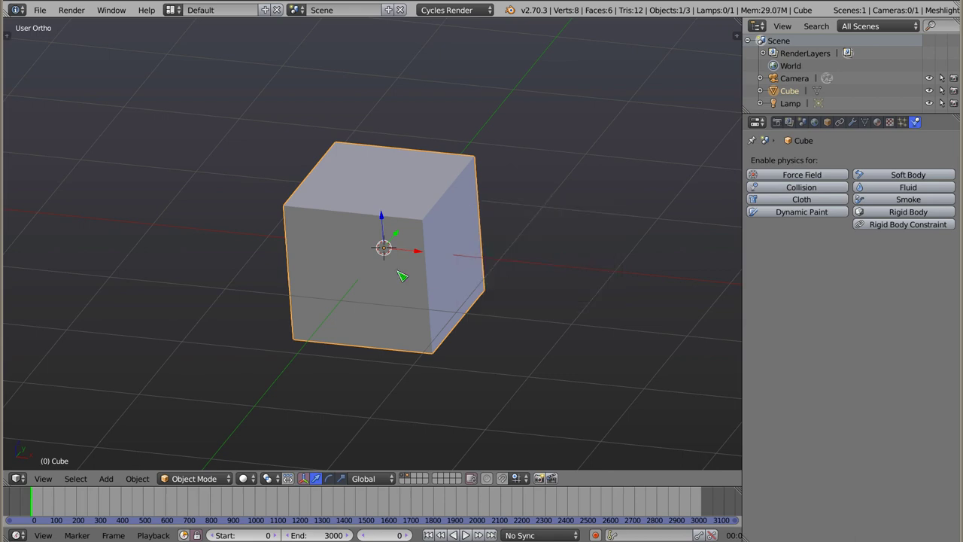
- Raise the cube along Z to a height of 1, checking it in the N panel
key("n")
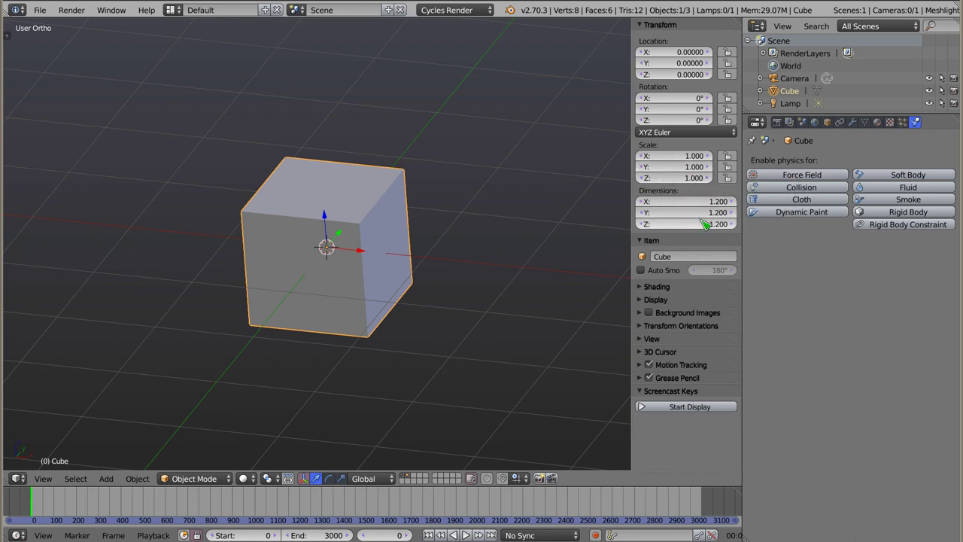
middle_click_drag(328, 289, 331, 248)
left_click_drag(331, 232, 326, 160)
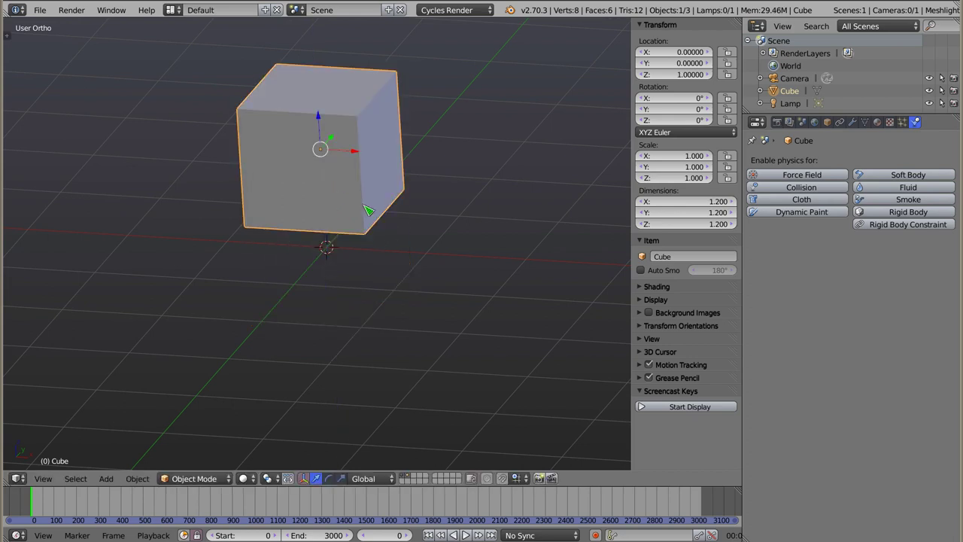
middle_click_drag(359, 136, 360, 171)
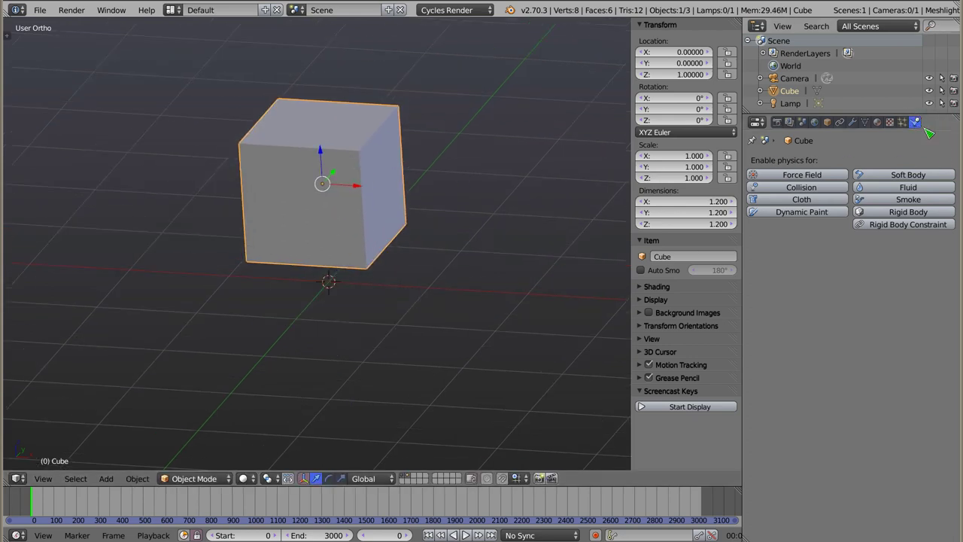
- Enable Fluid physics on the cube with its type set to Domain
left_click(937, 190)
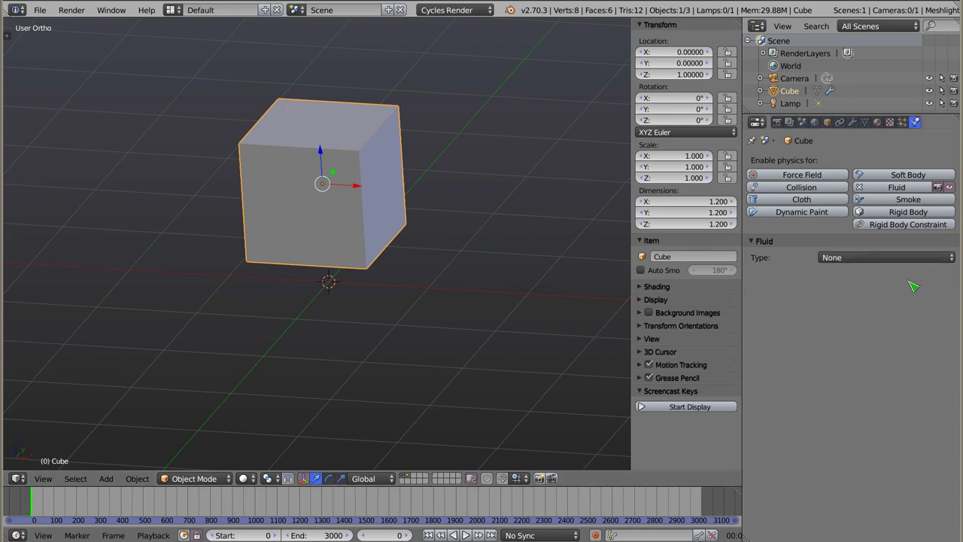
left_click(889, 257)
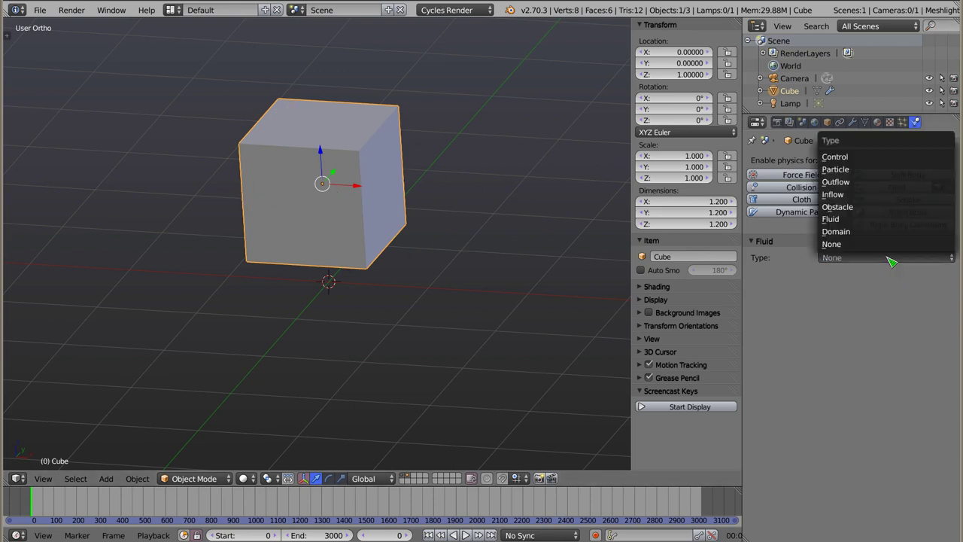
left_click(842, 233)
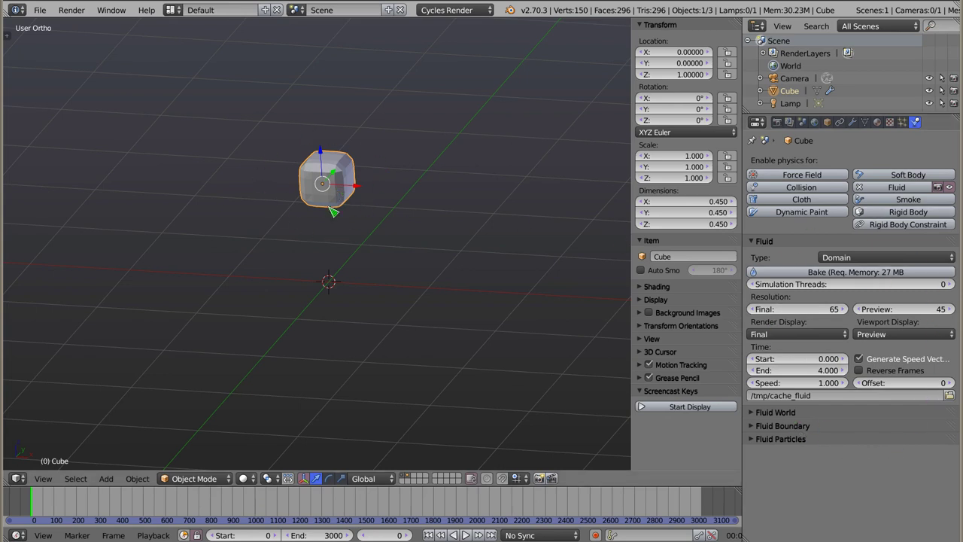
- Enlarge and widen the physics properties area, preview frames, and return to frame 0
mouse_move(338, 194)
middle_mouse_down()
mouse_move(440, 129)
mouse_move(332, 205)
middle_mouse_up()
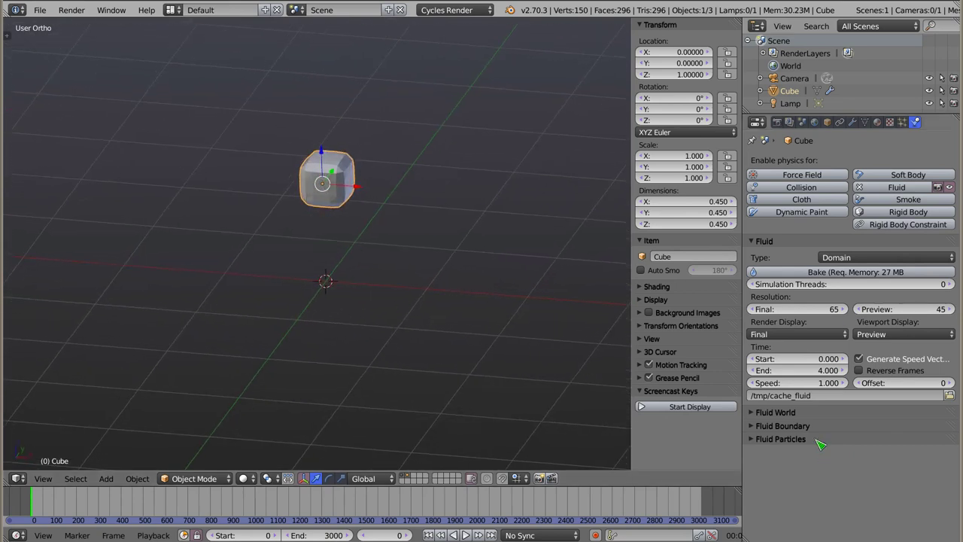
middle_click_drag(814, 412, 783, 376, "ctrl")
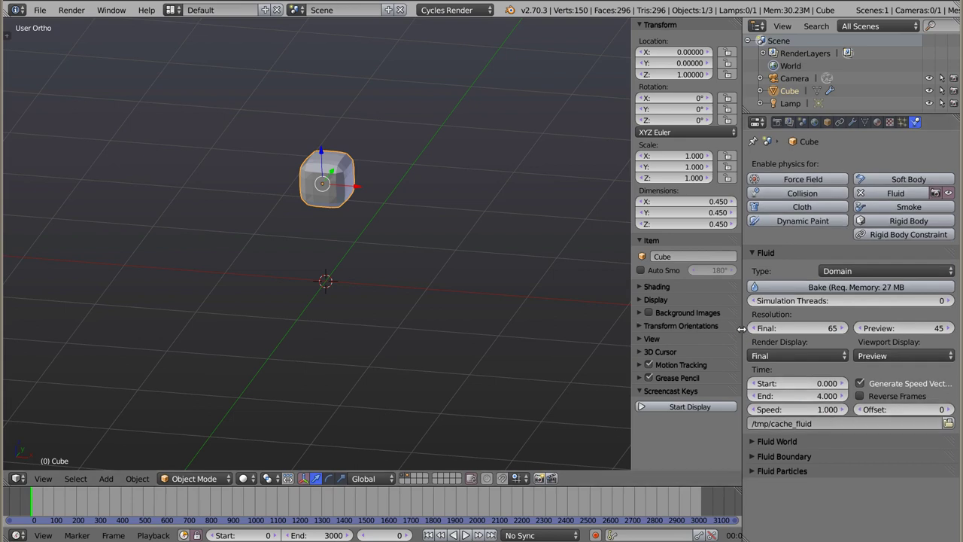
left_click_drag(743, 336, 712, 336)
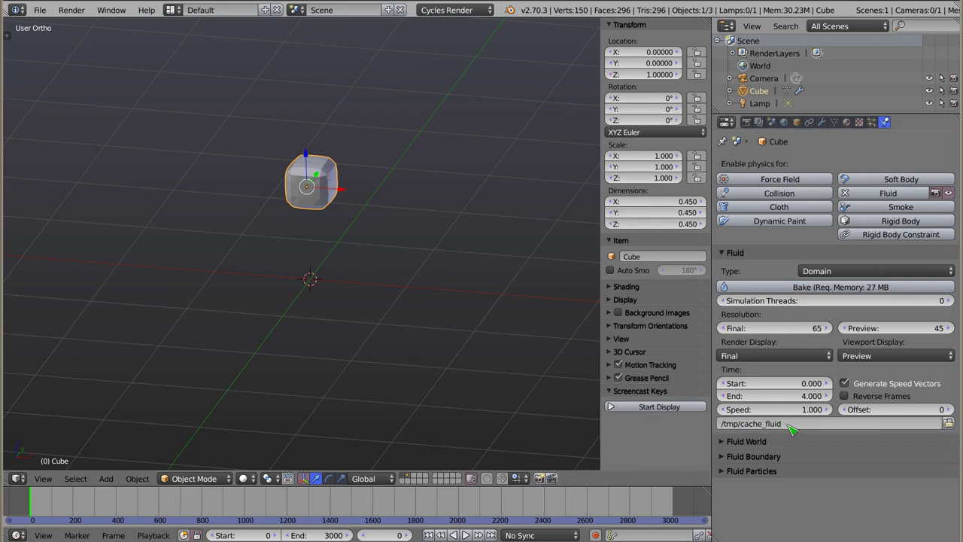
left_click(36, 512)
mouse_move(36, 512)
left_mouse_down()
mouse_move(47, 510)
mouse_move(33, 516)
left_mouse_up()
- Change the fluid cache path to /tmp/cache_fluid2
left_click(786, 424)
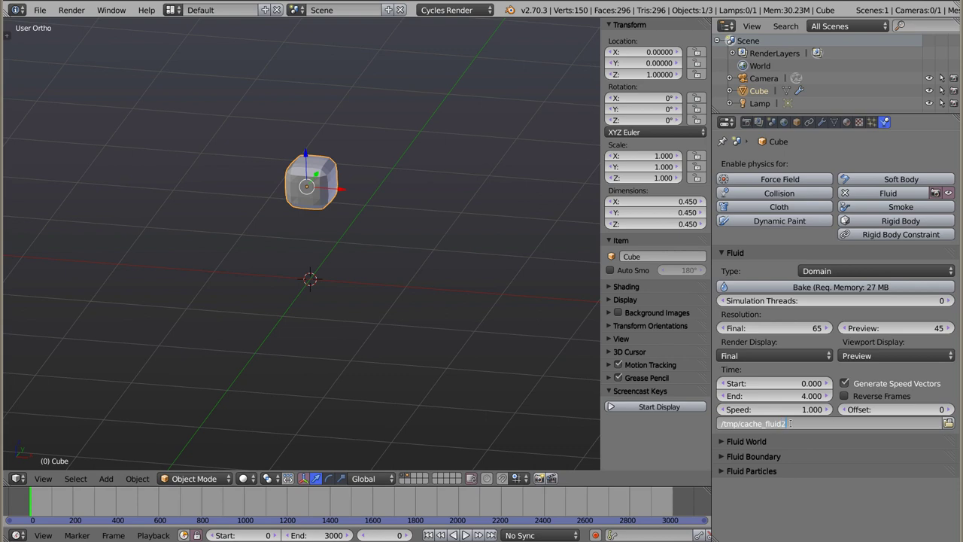
key("Return")
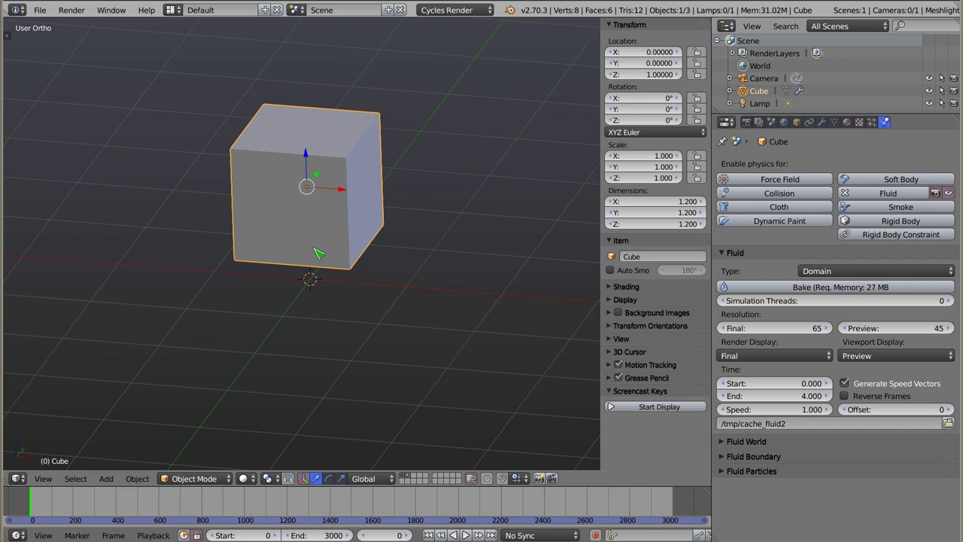
mouse_move(301, 236)
middle_mouse_down()
mouse_move(360, 156)
mouse_move(493, 144)
middle_mouse_up()
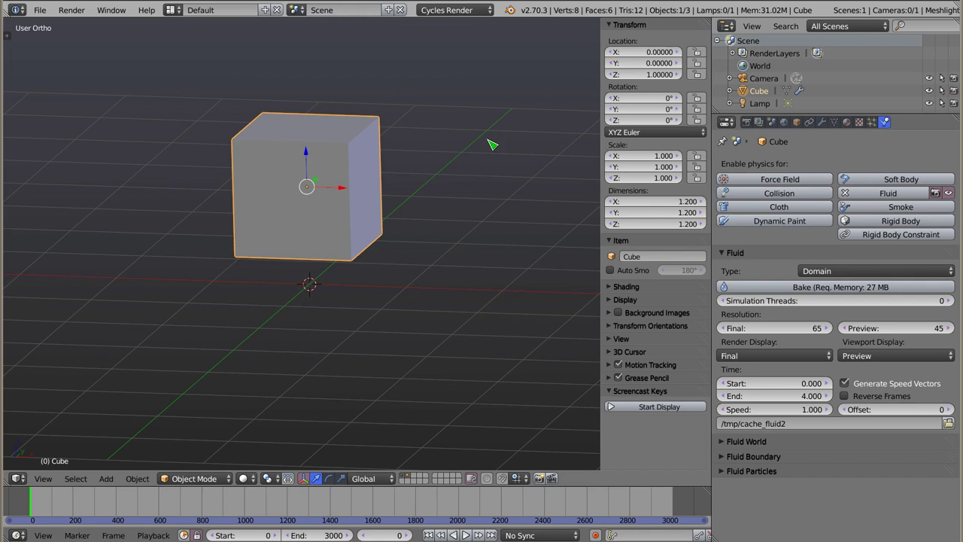
- Add an icosphere and scale it down to 0.243
key("shift+a")
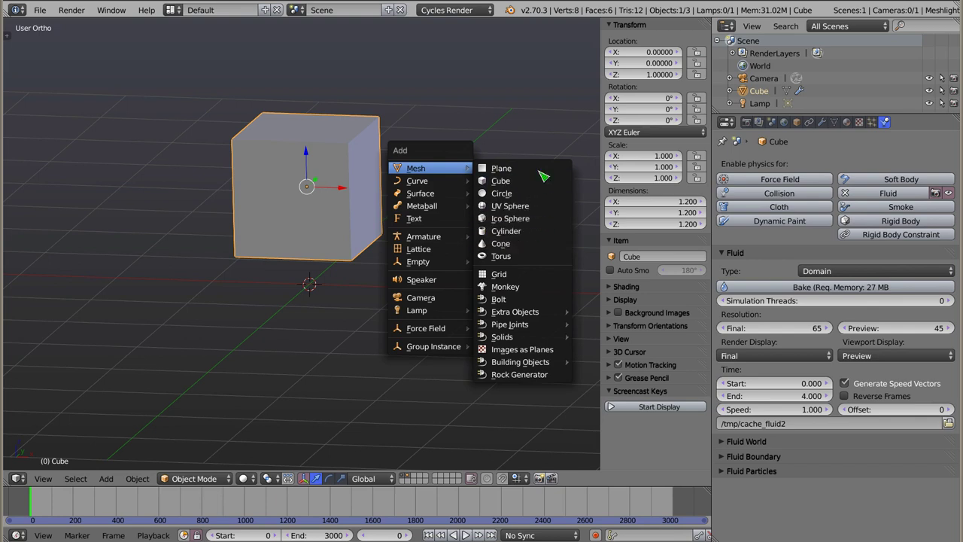
left_click(549, 218)
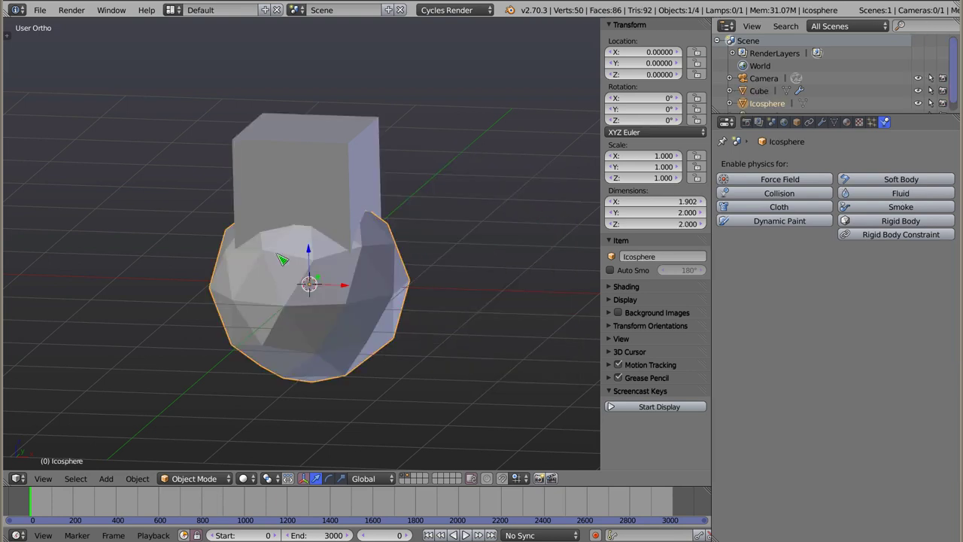
key("s")
left_click(370, 292)
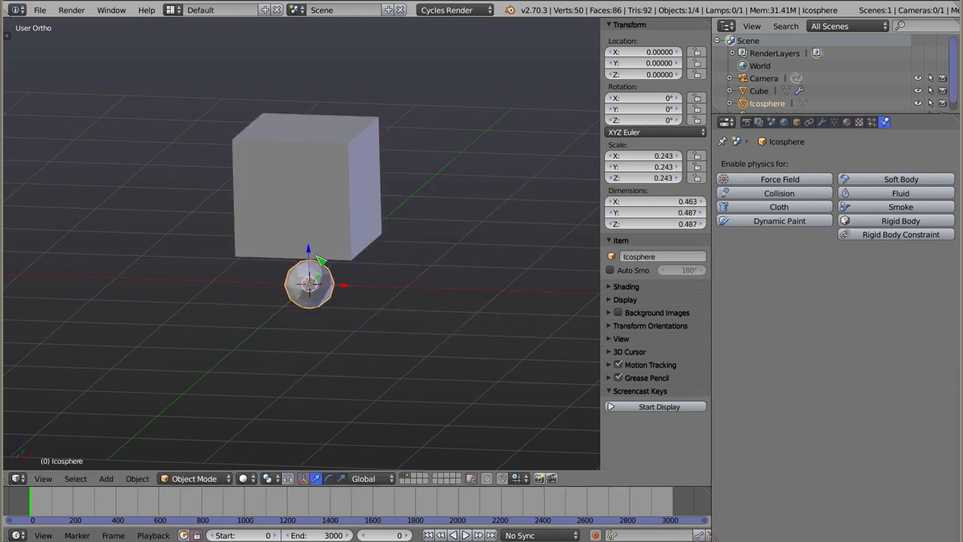
- Move the icosphere up to Z 1.2576, inside the upper part of the cube
left_click_drag(317, 257, 318, 143)
mouse_move(279, 242)
middle_mouse_down()
mouse_move(305, 263)
mouse_move(479, 296)
mouse_move(389, 355)
mouse_move(273, 288)
mouse_move(249, 188)
mouse_move(319, 163)
middle_mouse_up()
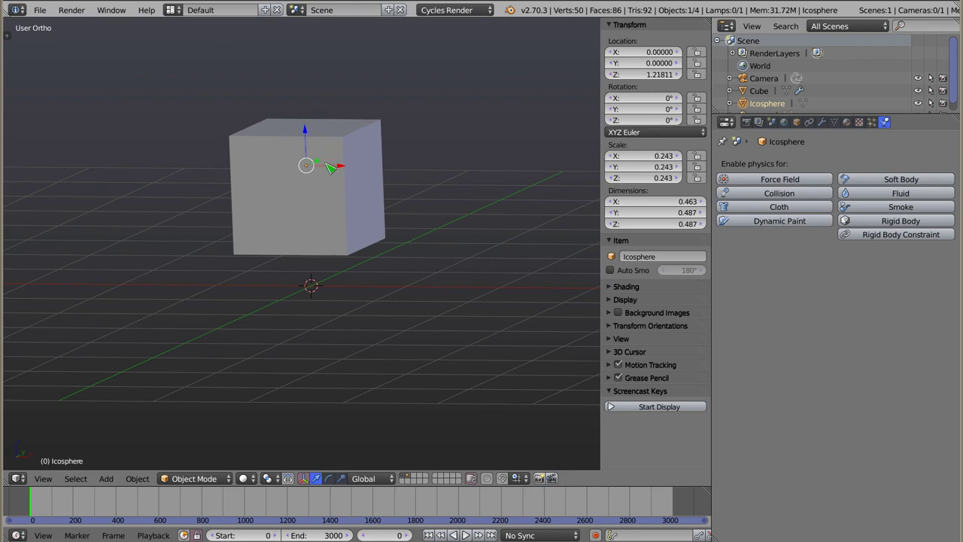
middle_click_drag(325, 171, 325, 161)
left_click_drag(308, 133, 312, 109)
scroll(311, 163, "up", 2)
scroll(316, 202, "up", 3)
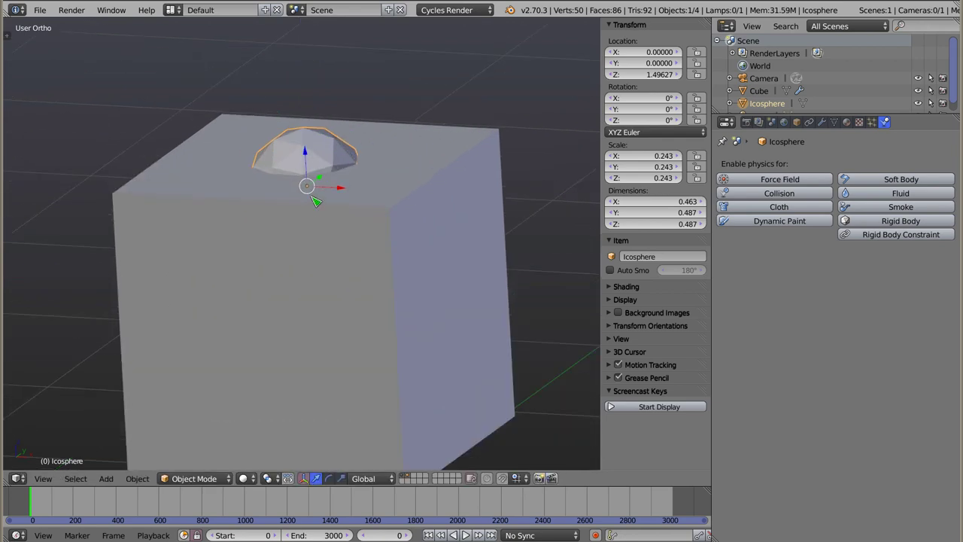
middle_click_drag(283, 226, 293, 175, "shift")
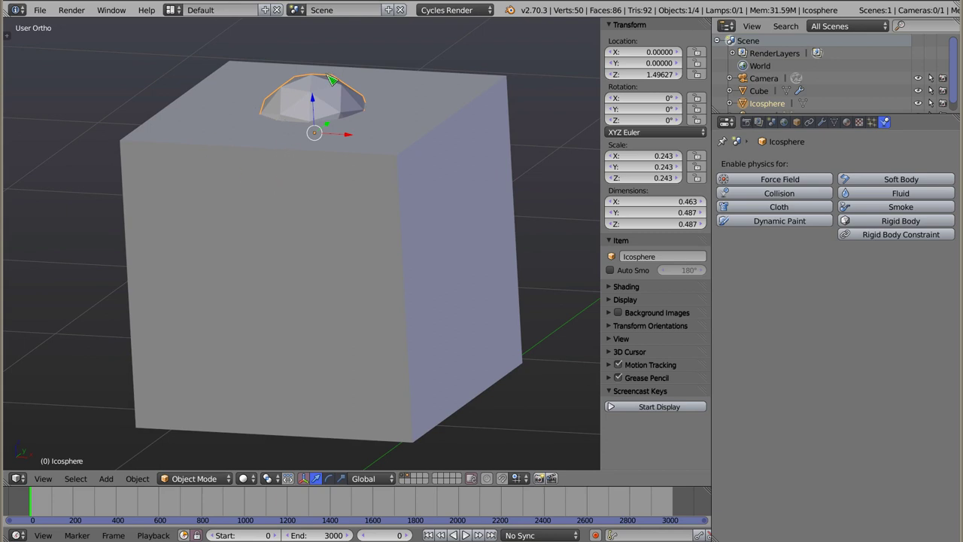
mouse_move(318, 102)
left_mouse_down()
mouse_move(319, 164)
mouse_move(327, 159)
left_mouse_up()
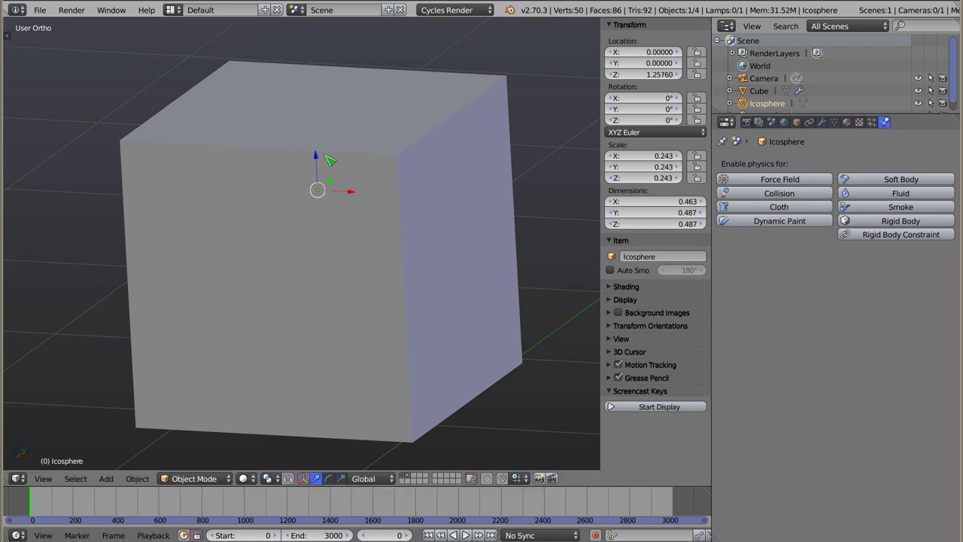
- Switch to a front orthographic wireframe view framed on the cube and icosphere
key("KP_1")
key("KP_Decimal")
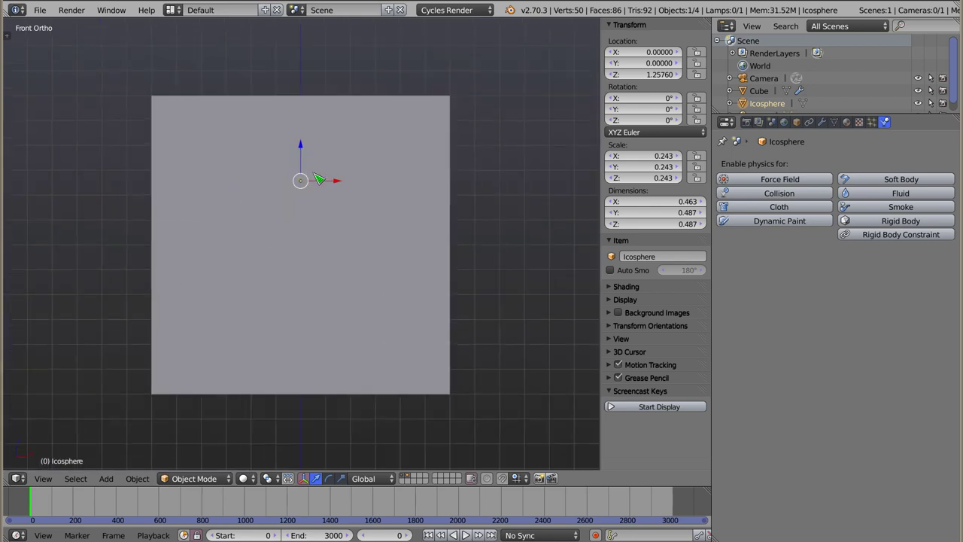
key("z")
scroll(310, 197, "down", 4)
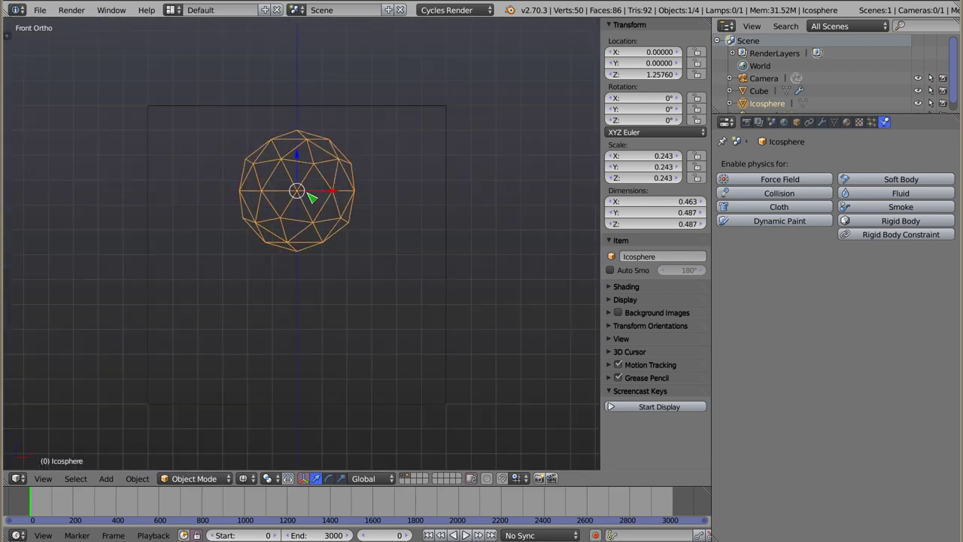
- Give the icosphere Fluid physics with its type set to Fluid
right_click(412, 106)
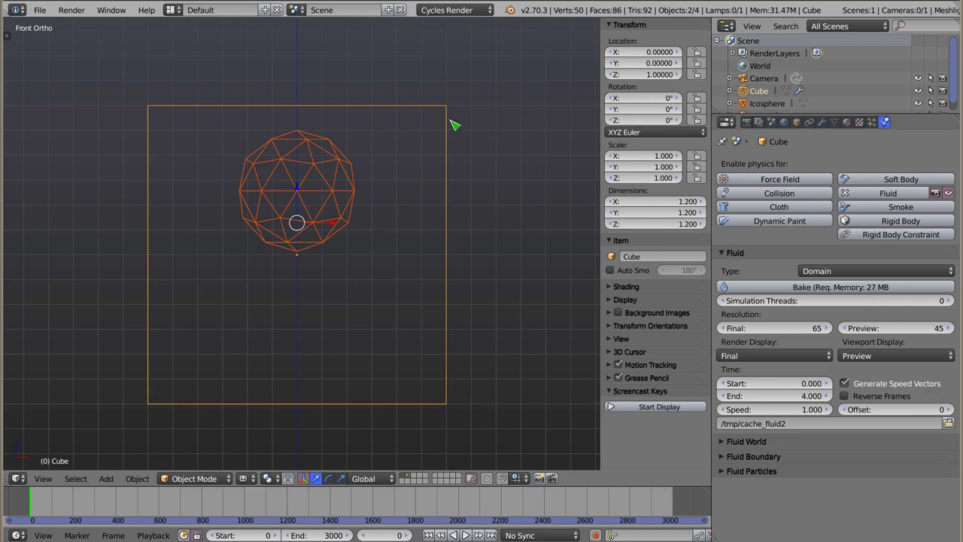
right_click(316, 223)
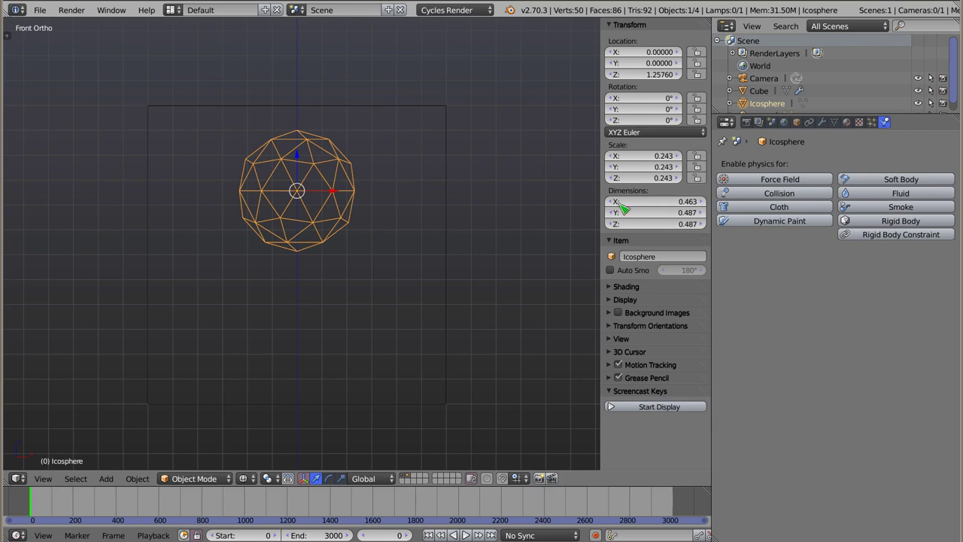
left_click(931, 197)
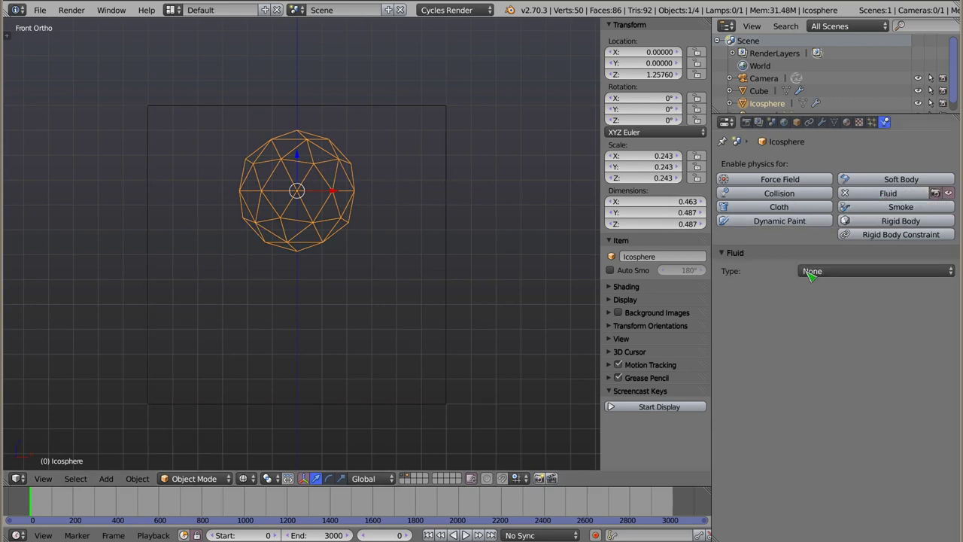
left_click(837, 272)
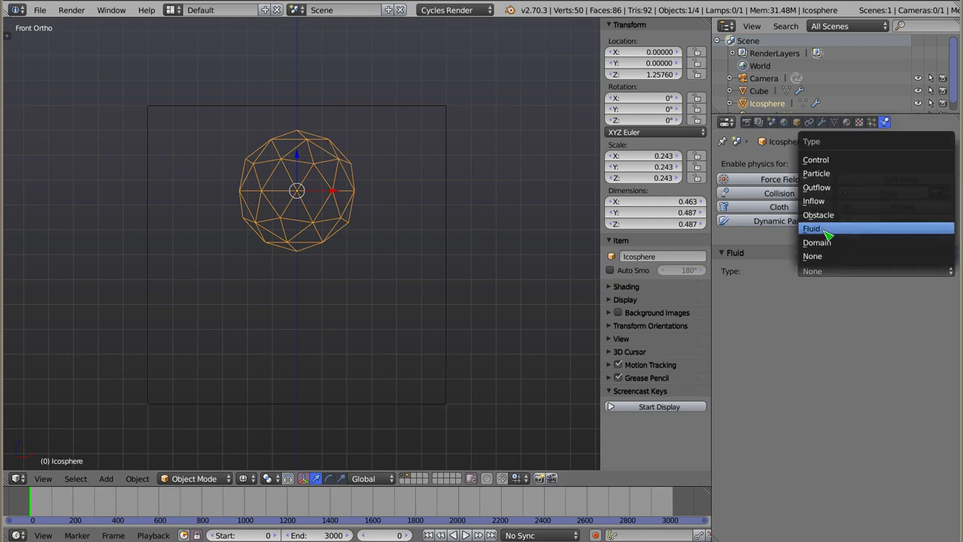
left_click(828, 237)
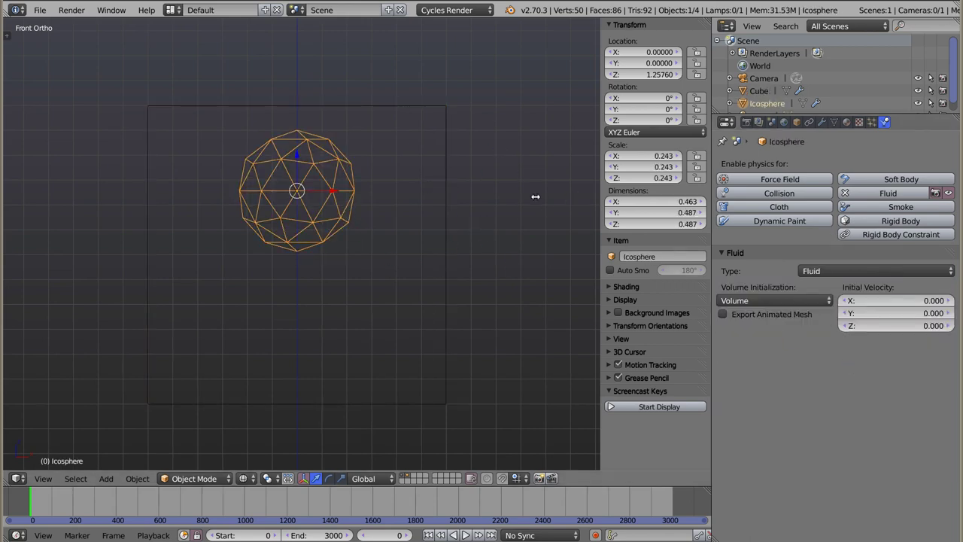
- Bake the fluid simulation from the cube domain
right_click(377, 109)
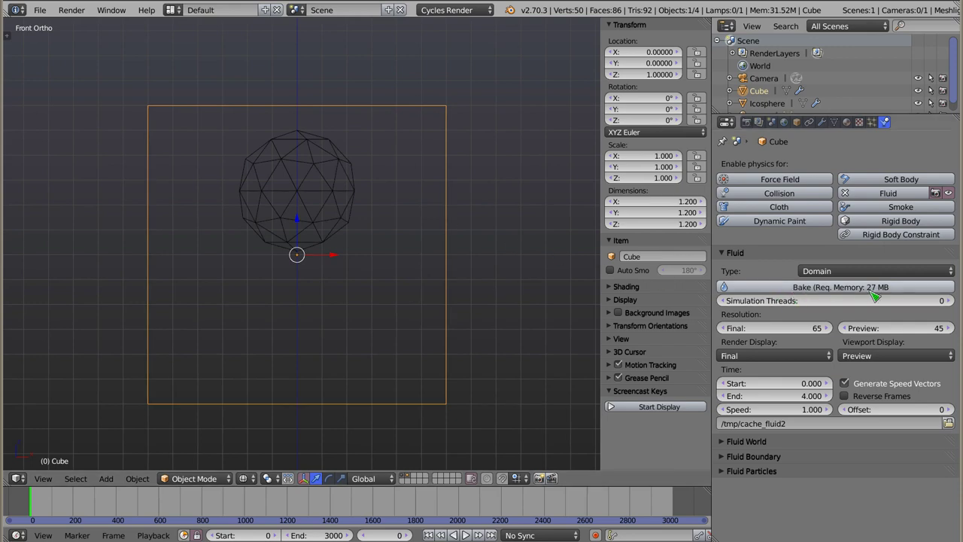
left_click(784, 288)
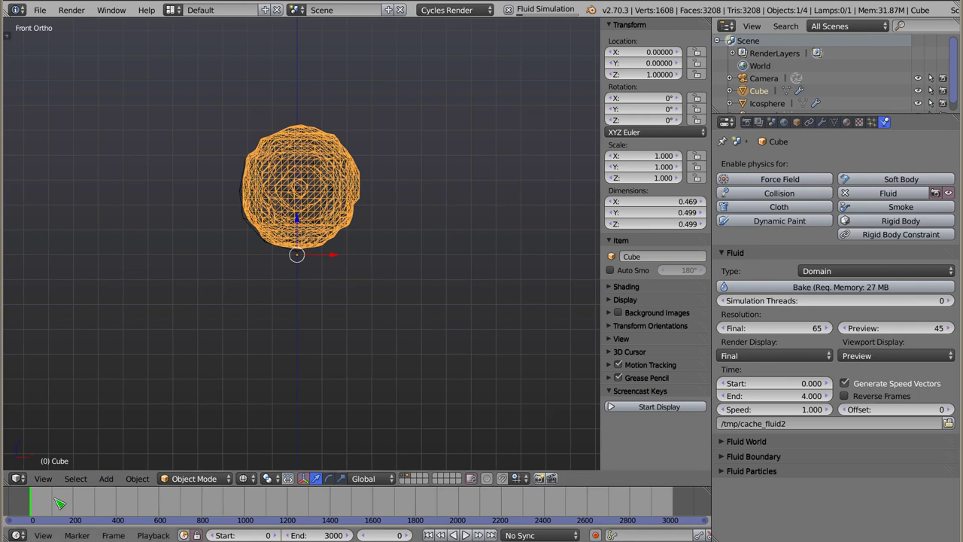
- Scrub through the baked frames and view the fluid blob in solid shading
left_click(36, 508)
mouse_move(39, 509)
left_mouse_down()
mouse_move(77, 508)
mouse_move(64, 508)
left_mouse_up()
middle_click_drag(361, 301, 339, 342)
key("z")
middle_click_drag(325, 230, 329, 179)
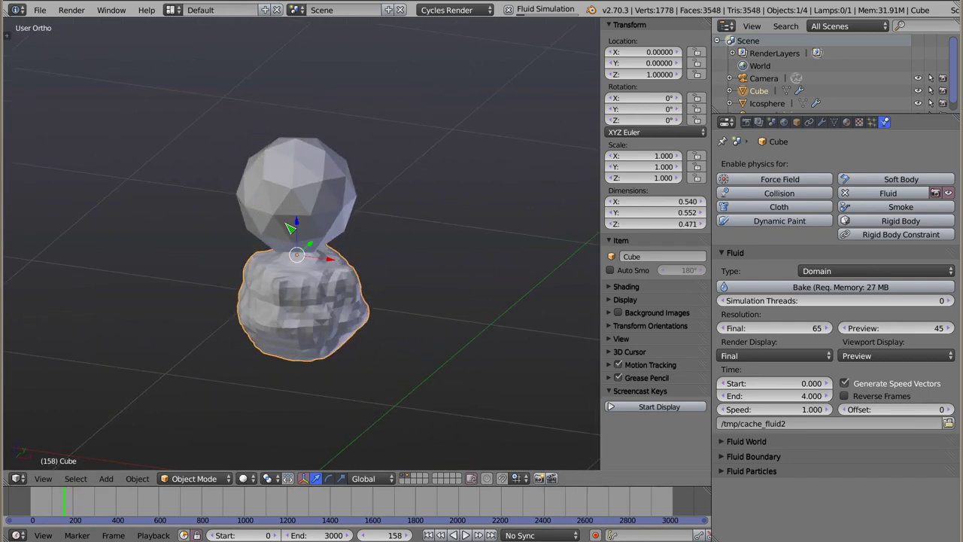
middle_click_drag(361, 302, 371, 295)
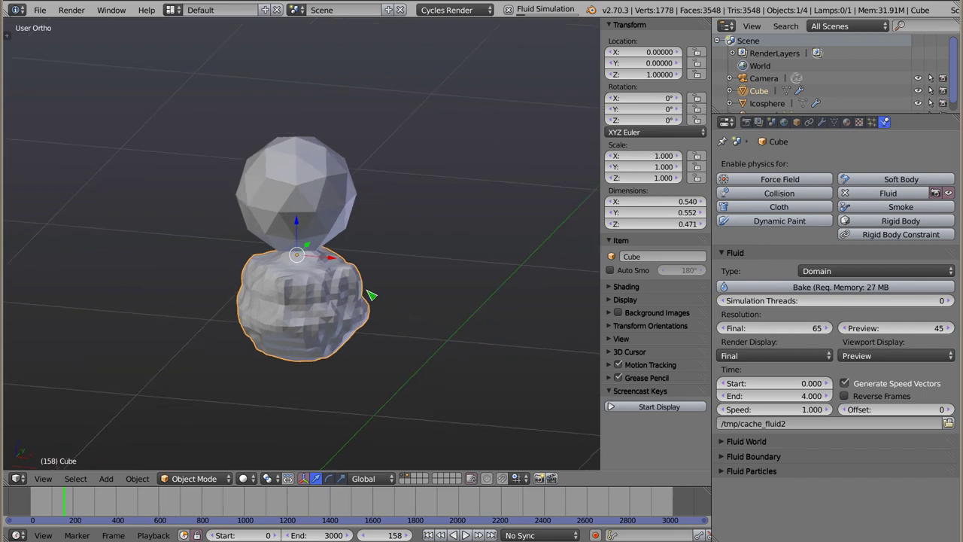
mouse_move(70, 509)
left_mouse_down()
mouse_move(66, 519)
mouse_move(210, 509)
mouse_move(202, 509)
left_mouse_up()
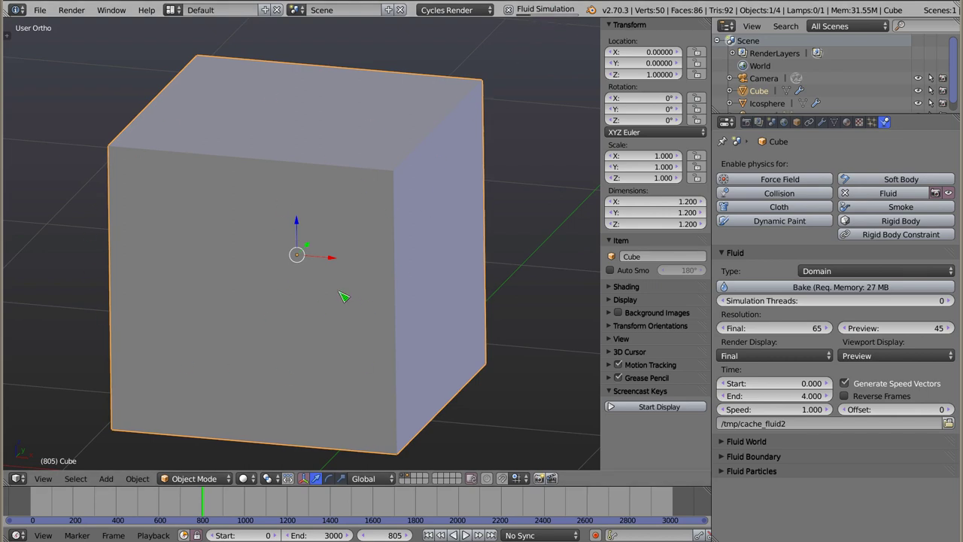
left_click_drag(204, 506, 32, 504)
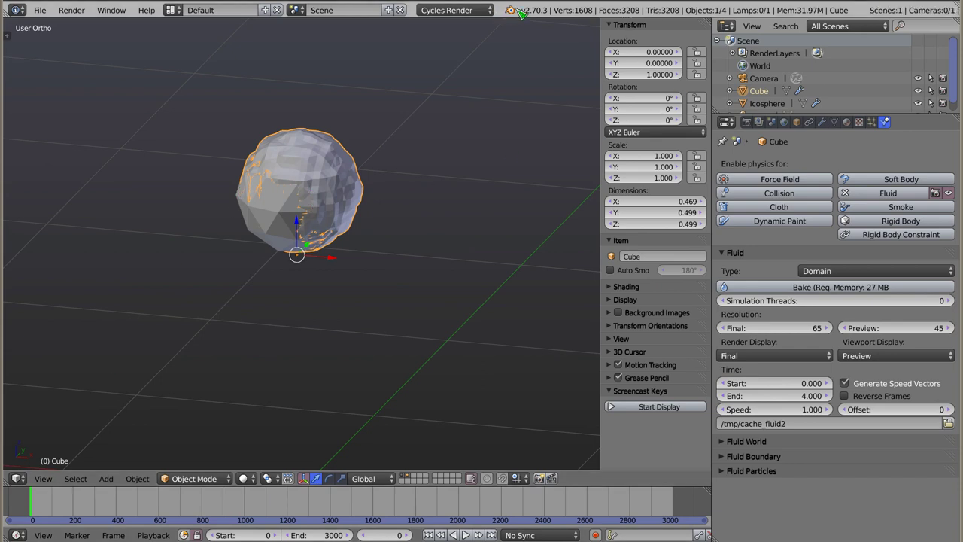
- Set the domain's Final resolution to 25, viewport display to Final, and simulation threads to 64
left_click(767, 330)
type("25")
key("Return")
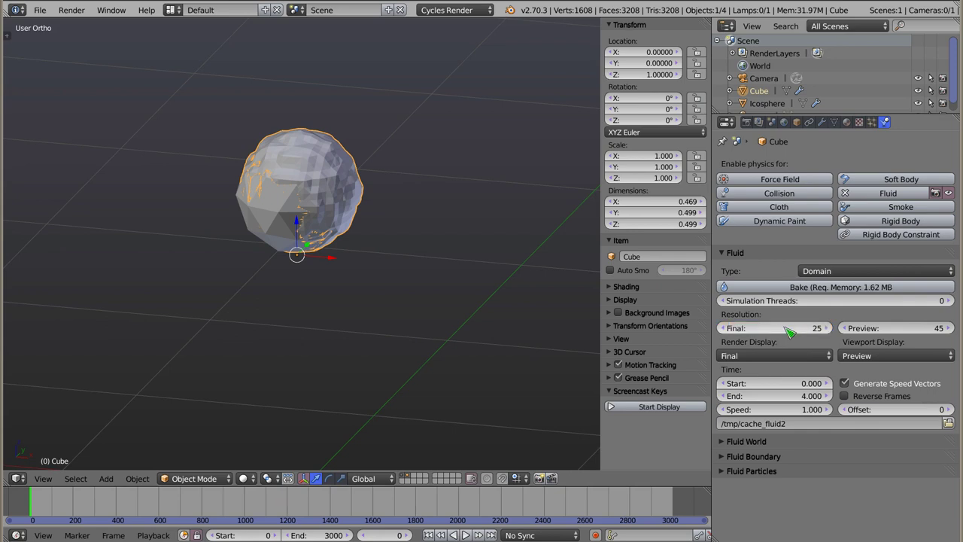
left_click(908, 357)
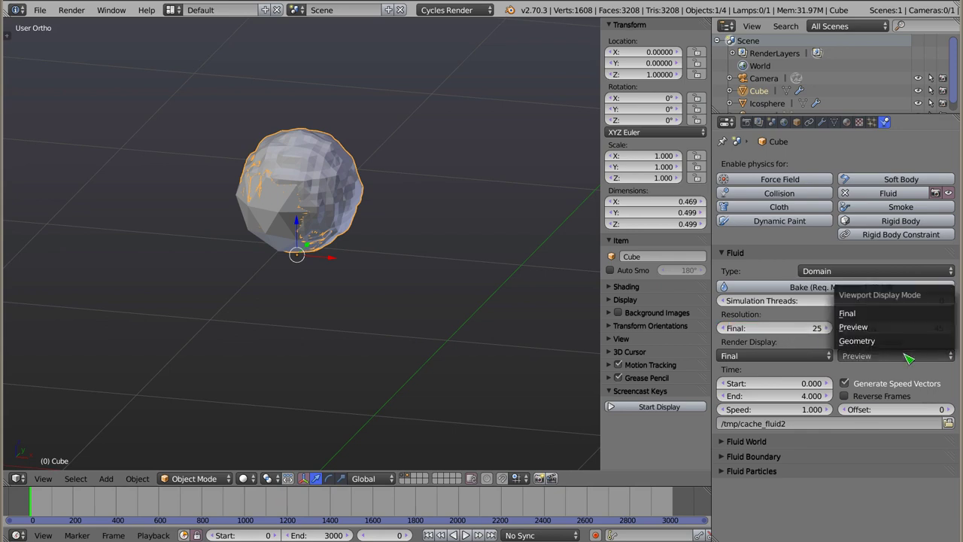
left_click(905, 320)
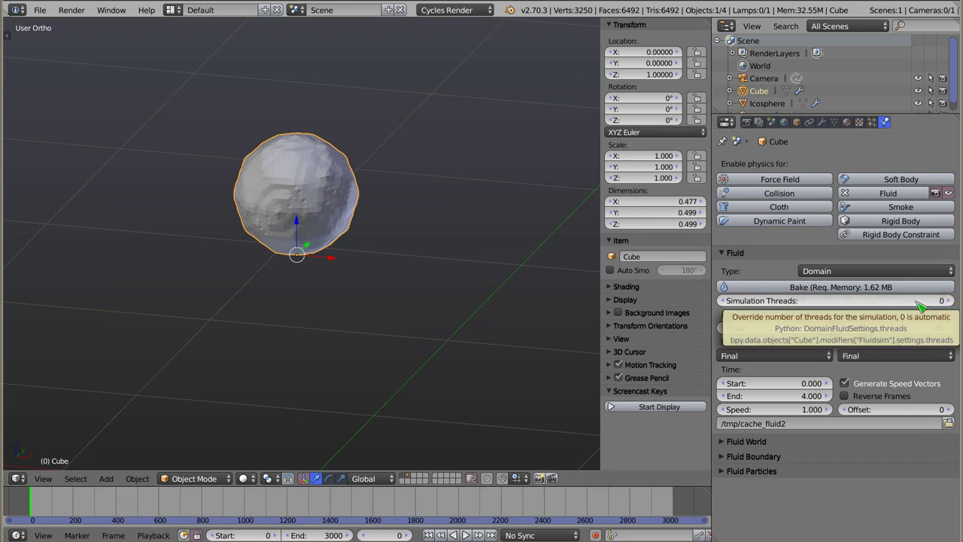
left_click_drag(915, 302, 800, 301)
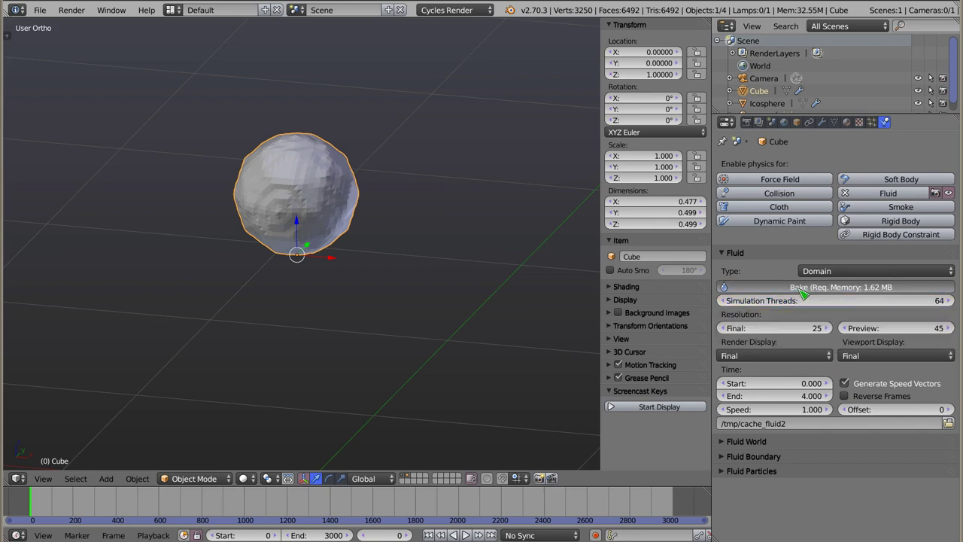
- Rebake the simulation at resolution 25 and view the blob at frame 444 from a lower angle
left_click(803, 293)
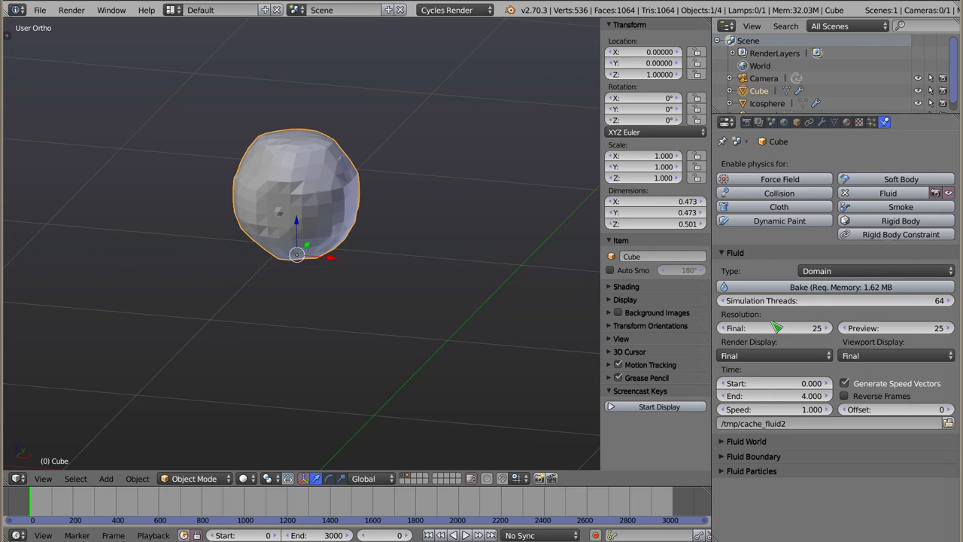
mouse_move(42, 506)
left_mouse_down()
mouse_move(676, 504)
mouse_move(30, 504)
left_mouse_up()
middle_click_drag(317, 240, 317, 201)
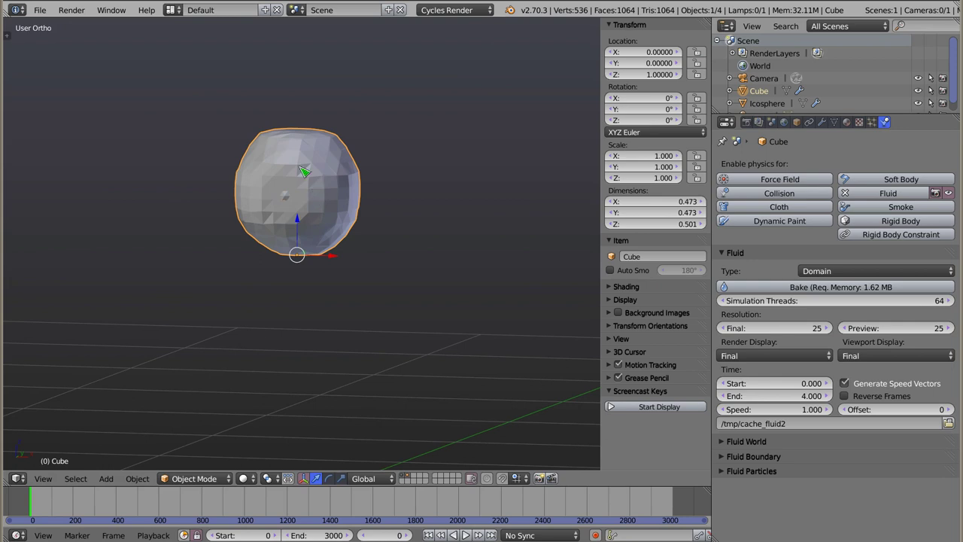
- Confirm the cube's fluid type remains Domain and level out the view
left_click(856, 273)
left_click(849, 286)
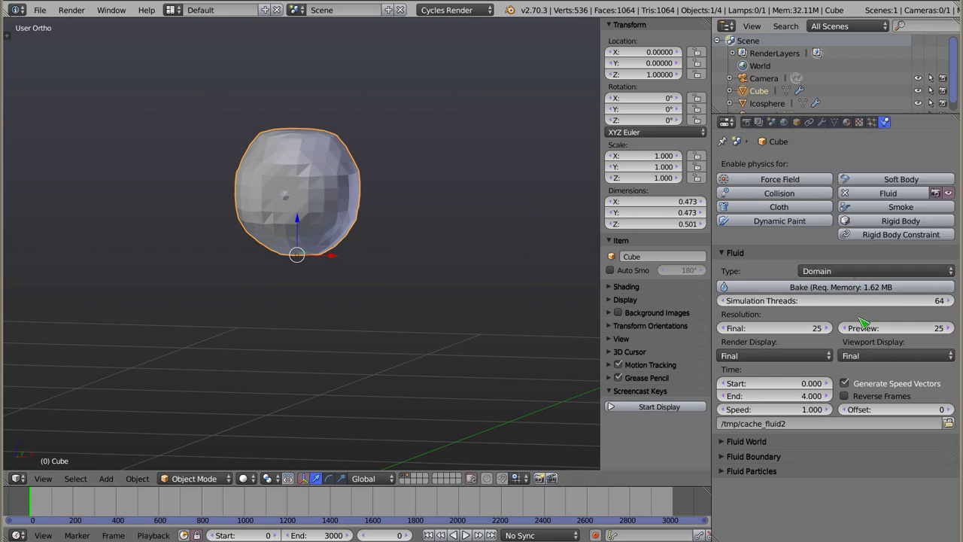
mouse_move(328, 228)
middle_mouse_down()
mouse_move(312, 222)
mouse_move(308, 204)
middle_mouse_up()
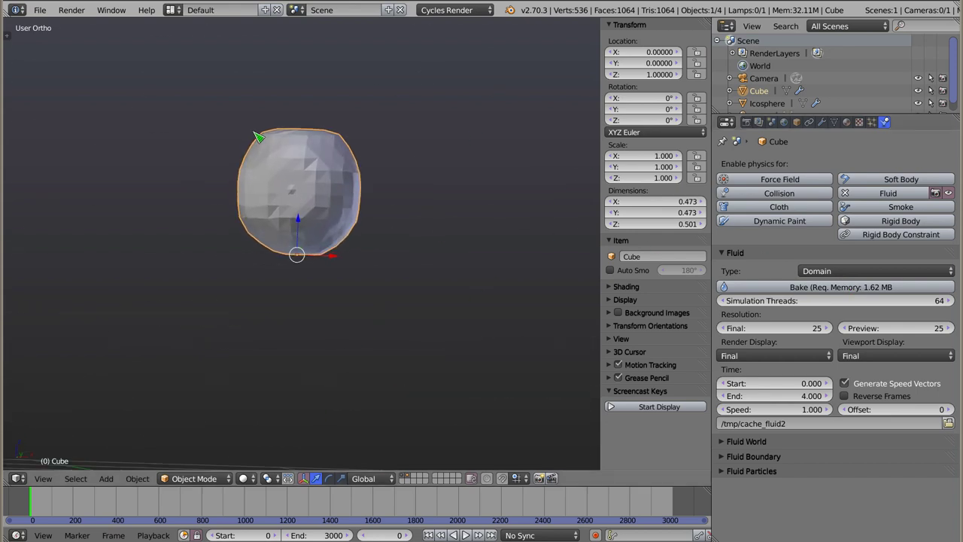